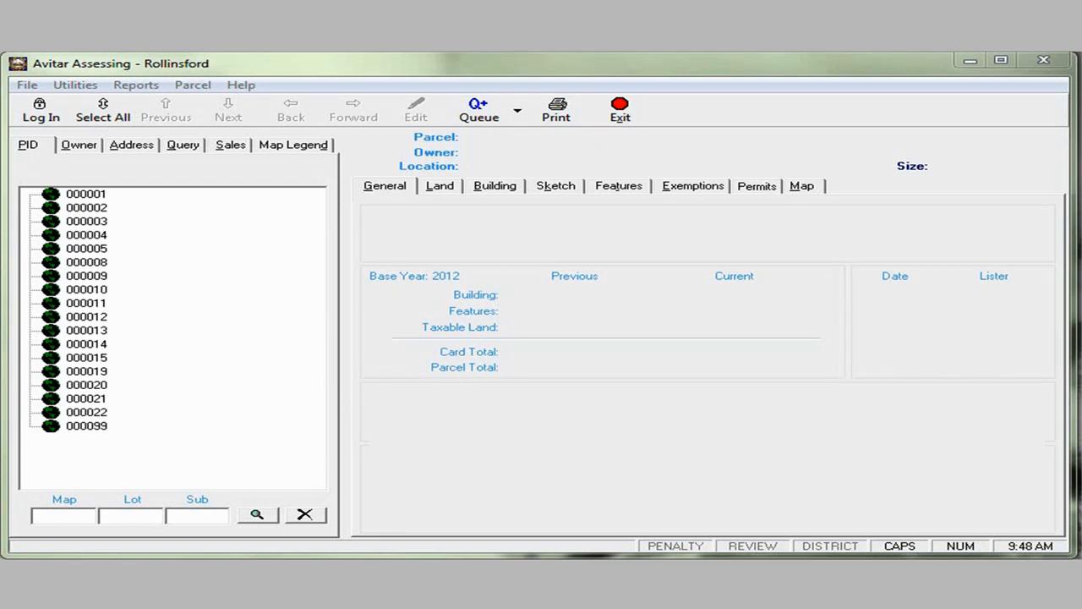
# - Bring the P:\Mapping\ShapeExport Explorer window in front of Avitar Assessing
pyautogui.moveTo(0, 224); pyautogui.dragTo(587, 142)
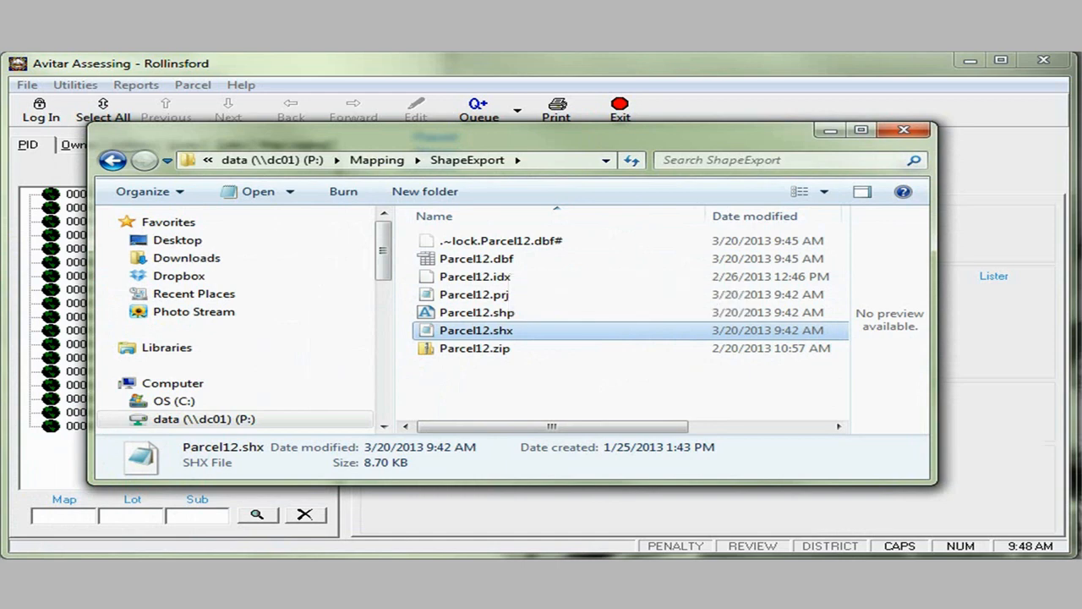
# - Bring the Calc window showing Parcel12.dbf's PID, TownName and StateName columns into view
pyautogui.moveTo(0, 169); pyautogui.dragTo(408, 129)
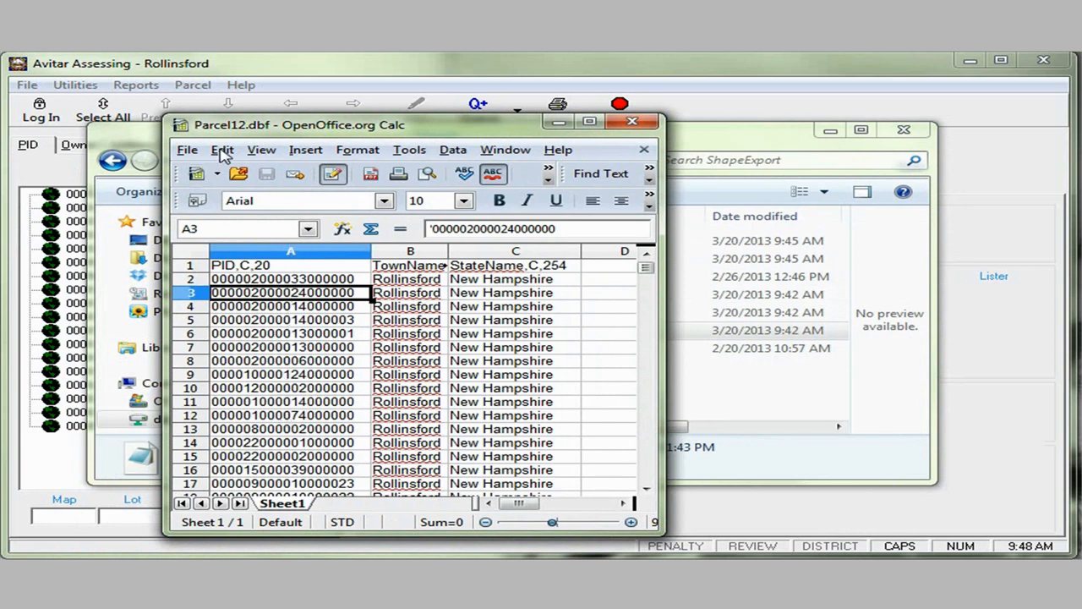
# - Rearrange the Calc and Explorer windows, then close the Parcel12.dbf table in Calc
pyautogui.moveTo(235, 127); pyautogui.dragTo(442, 127)
pyautogui.moveTo(272, 138); pyautogui.dragTo(385, 160)
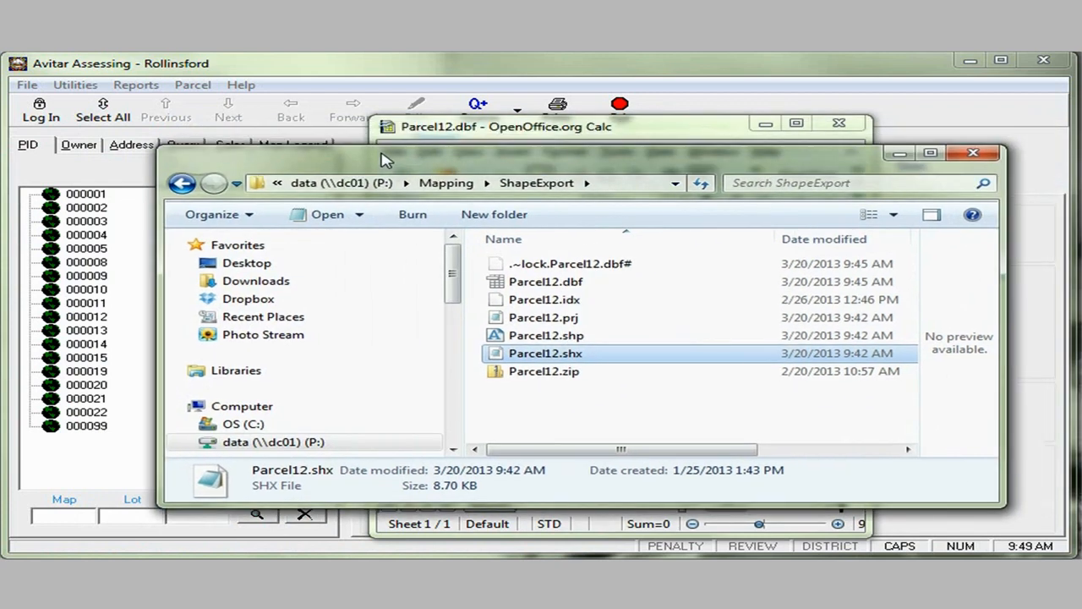
pyautogui.click(452, 133)
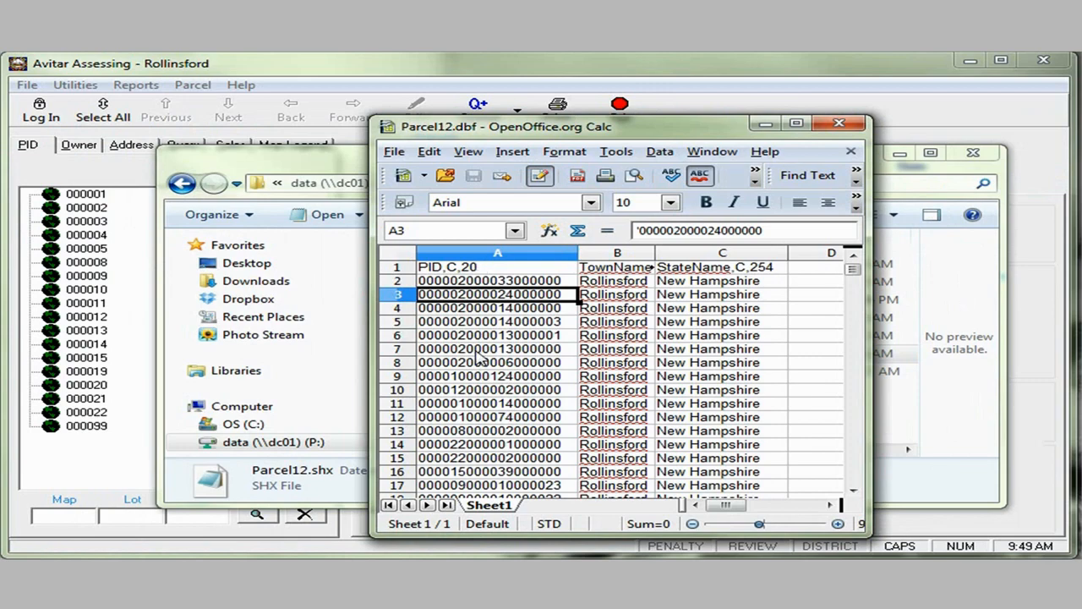
pyautogui.click(845, 123)
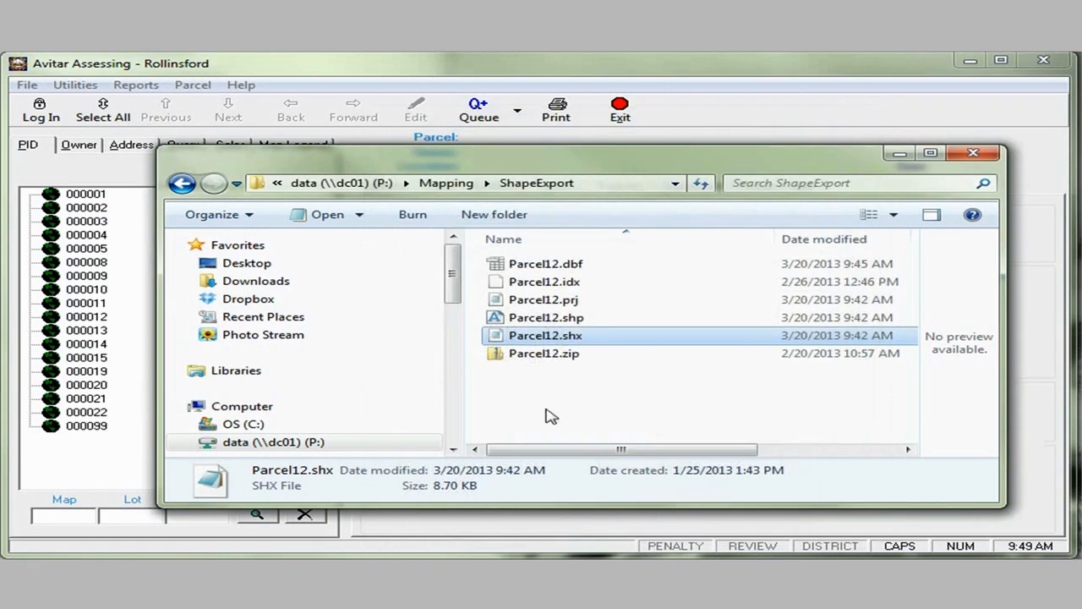
# - Select Parcel12.shp in the ShapeExport folder, then close the Explorer window
pyautogui.click(559, 319)
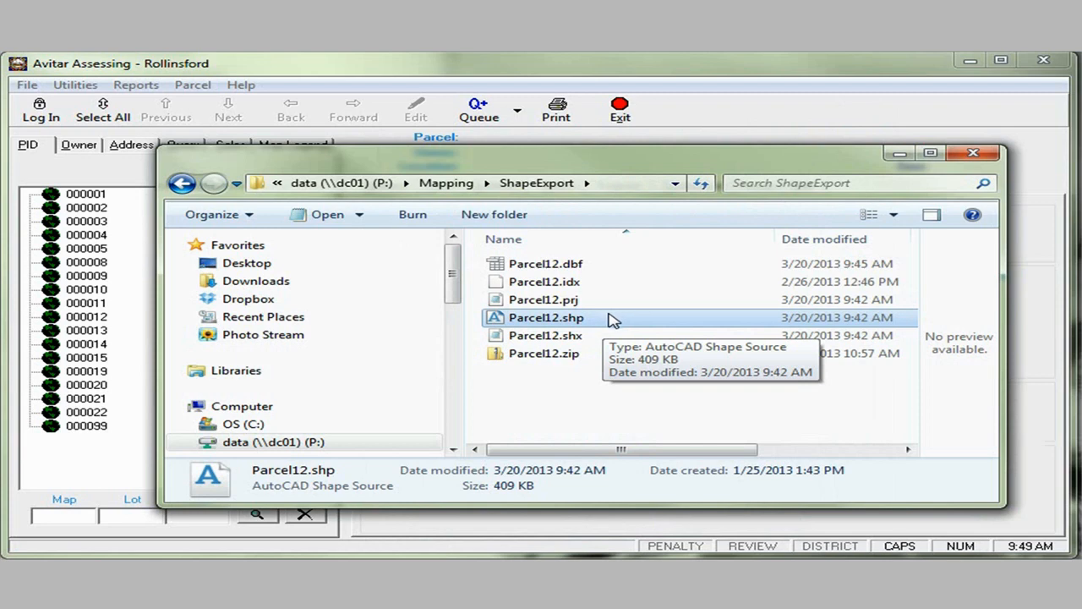
pyautogui.click(972, 154)
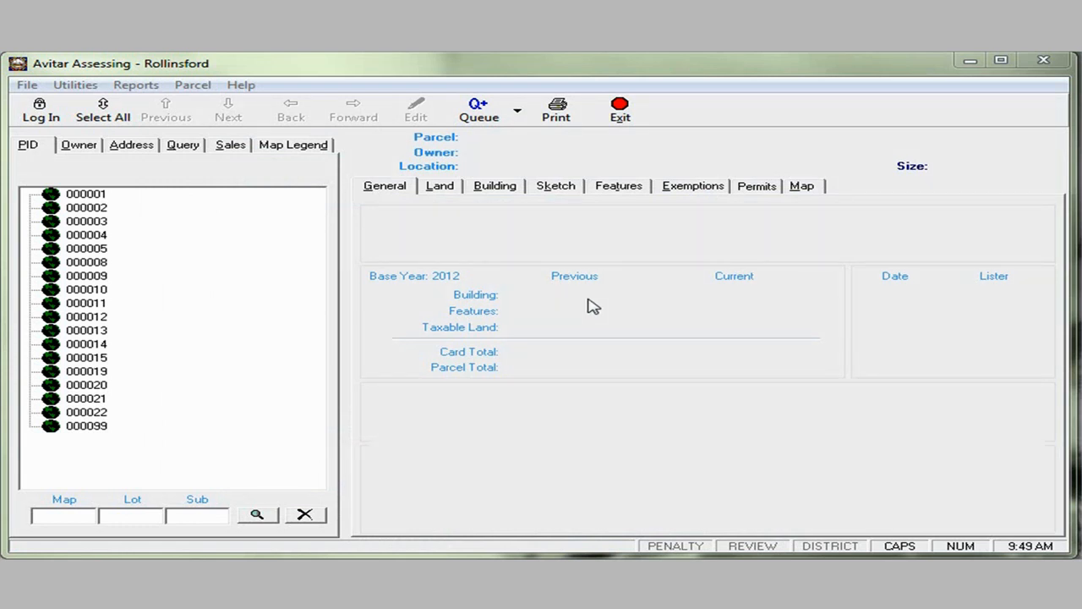
# - Log in with the assessor's user name and password, declining to view Post-It reminders
pyautogui.click(47, 112)
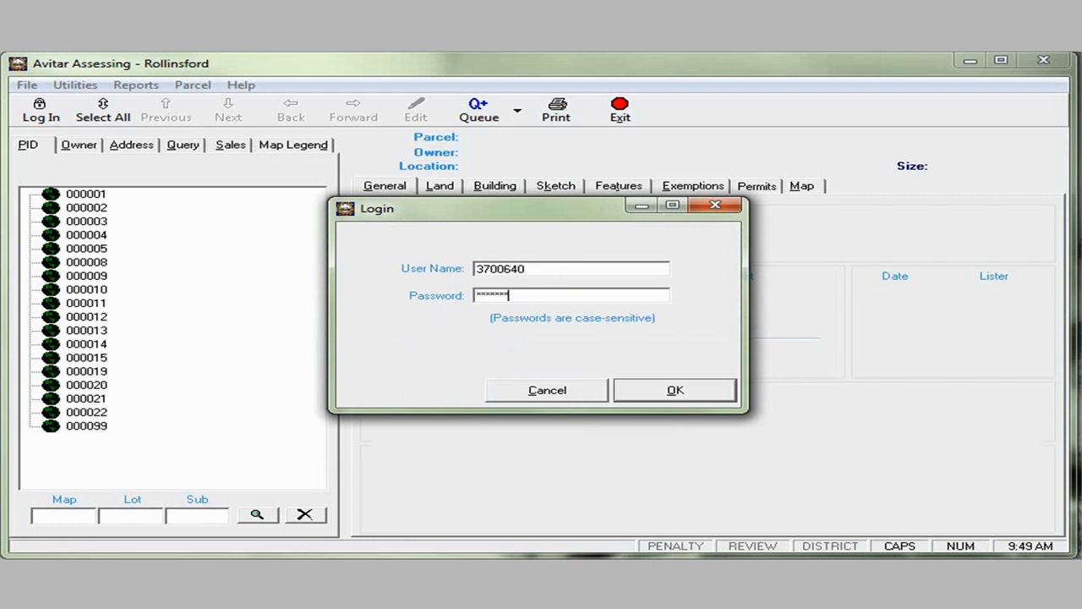
pyautogui.press('capslock')
pyautogui.press('Return')
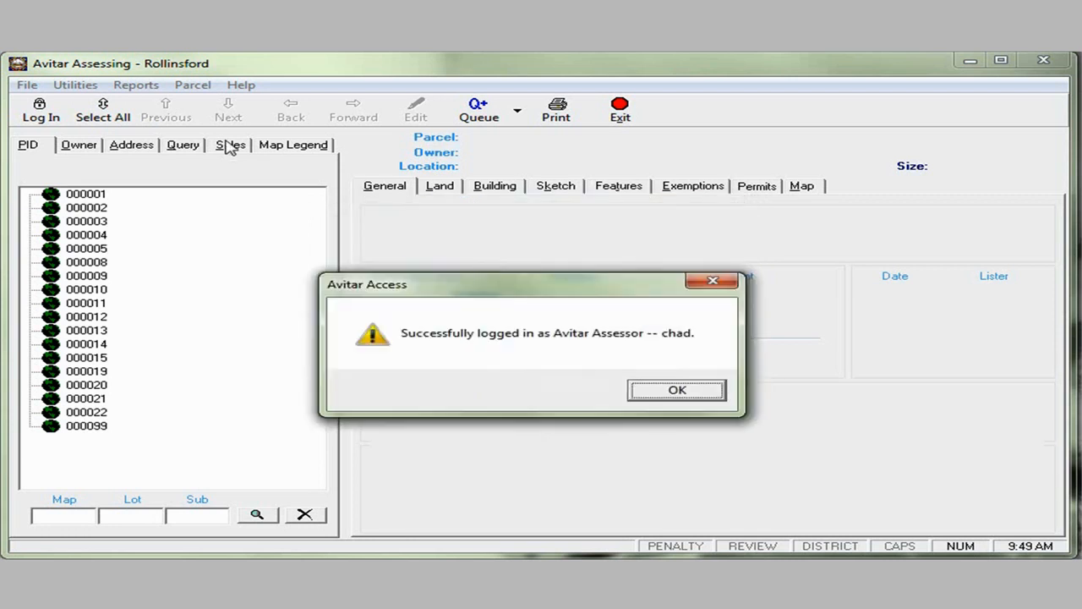
pyautogui.click(706, 396)
pyautogui.click(707, 394)
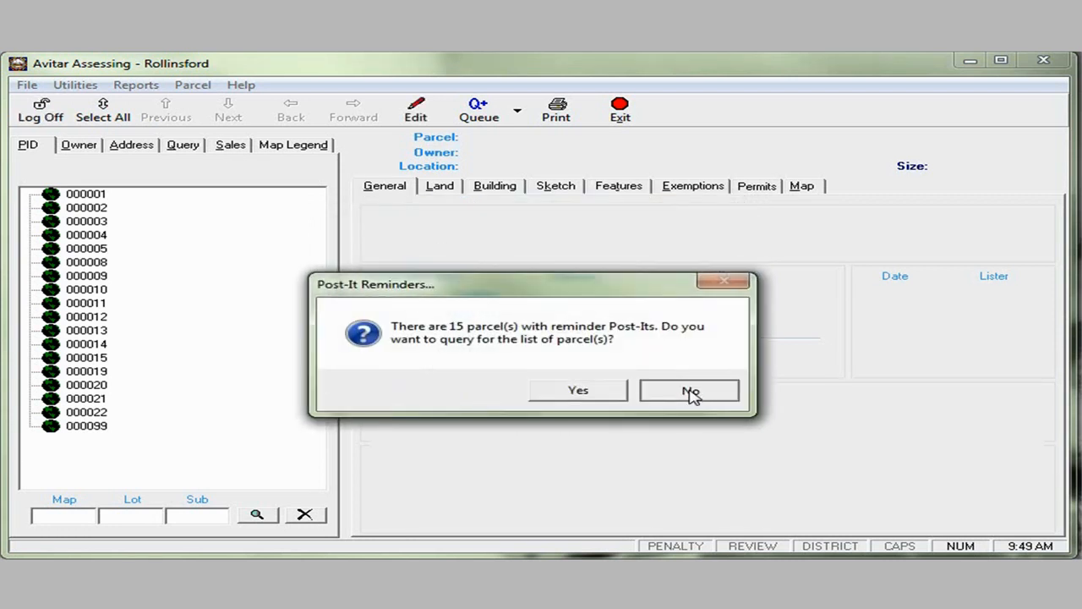
# - In the Map tab's Map Setup, browse to P:\Mapping\ShapeExport and choose Parcel12.shp
pyautogui.click(805, 188)
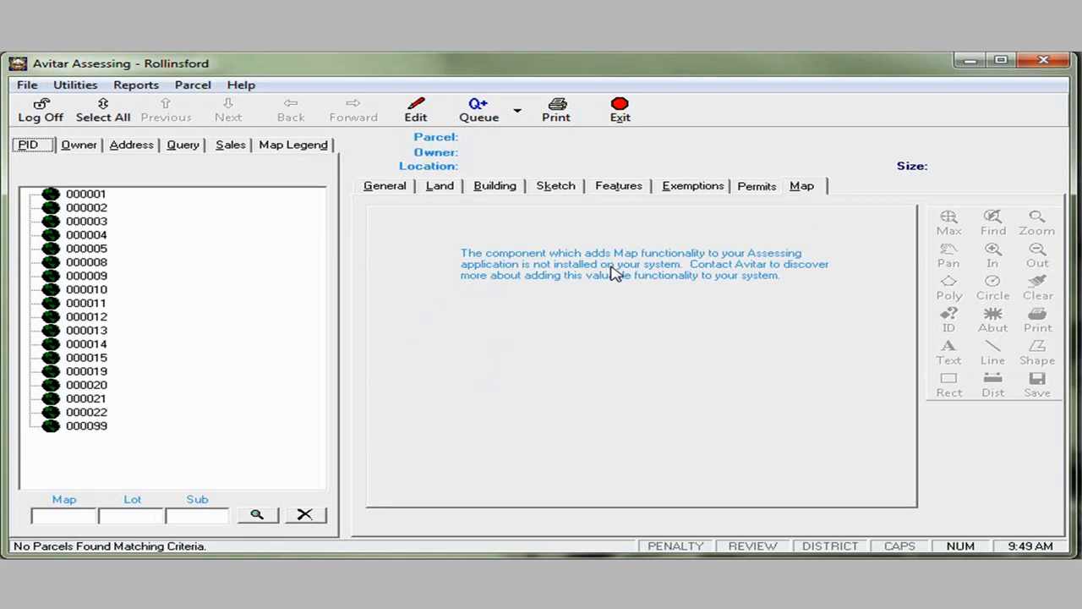
pyautogui.click(615, 271)
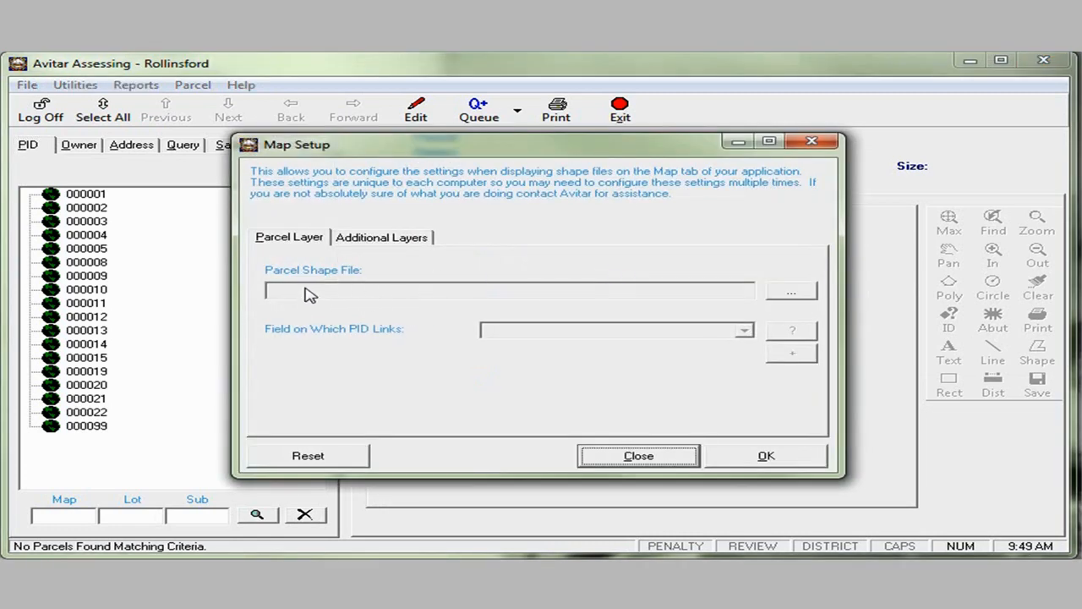
pyautogui.click(792, 293)
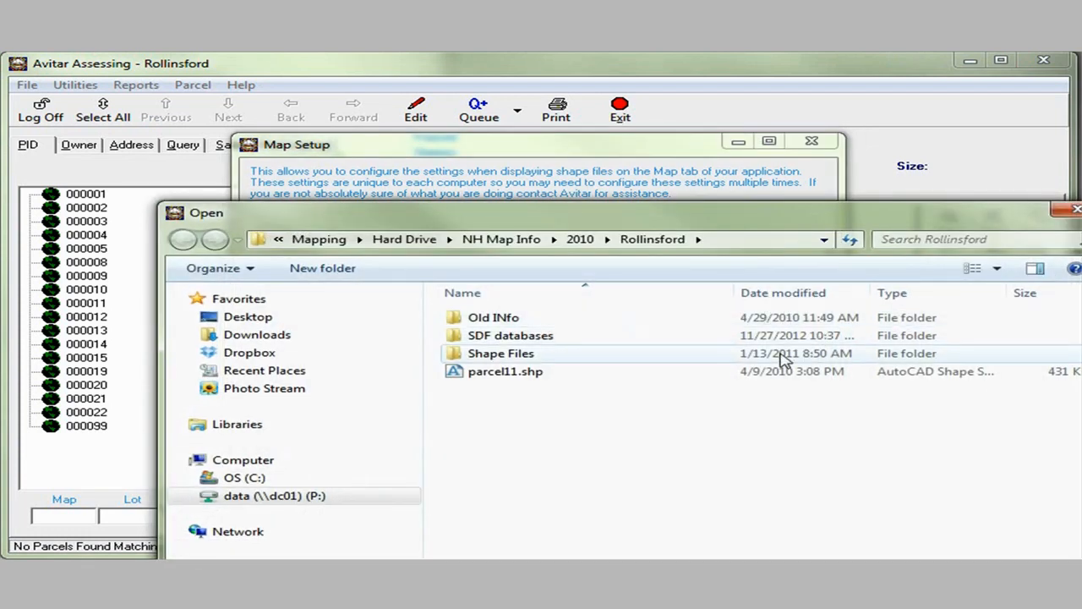
pyautogui.click(396, 239)
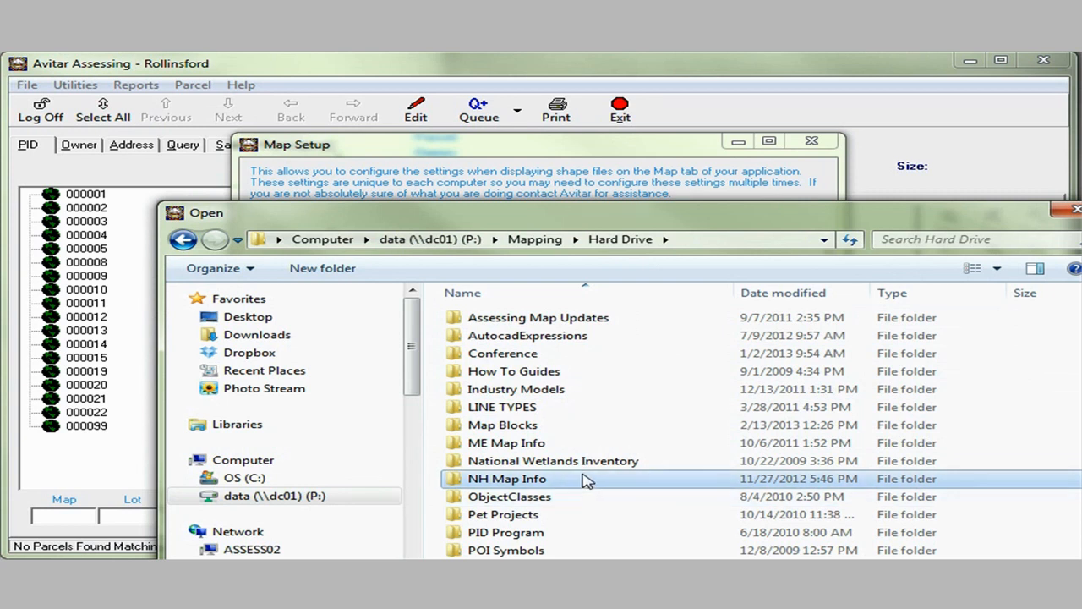
pyautogui.click(429, 239)
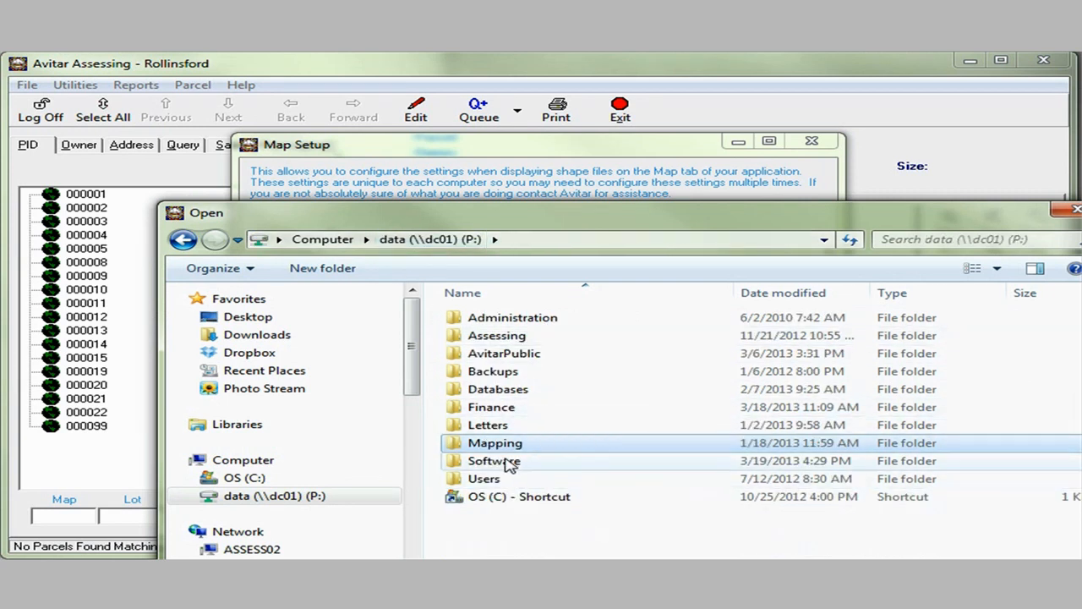
pyautogui.doubleClick(553, 443)
pyautogui.doubleClick(519, 427)
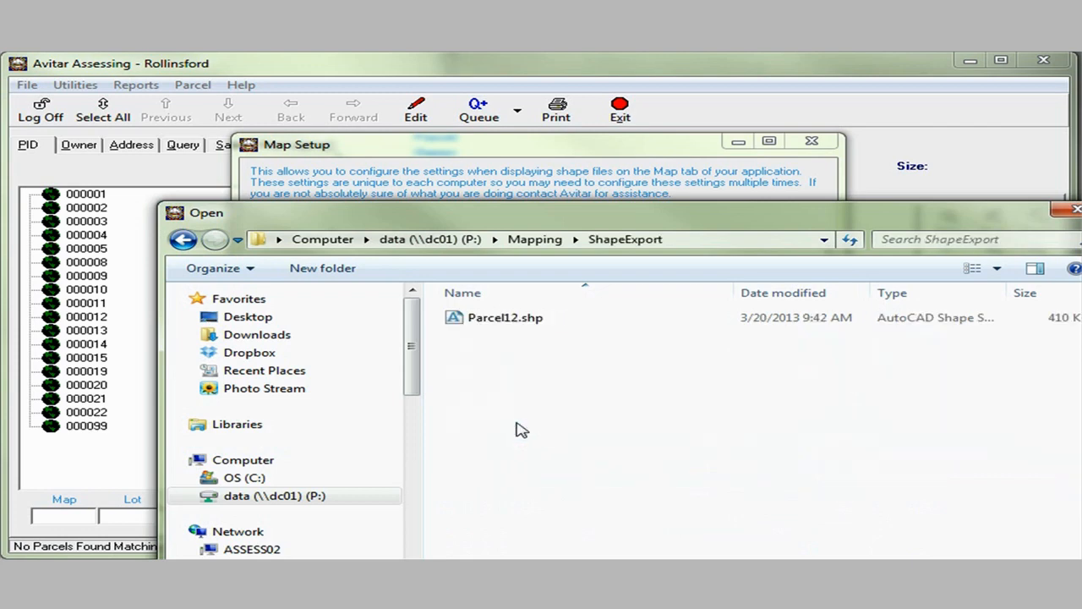
pyautogui.click(515, 313)
pyautogui.moveTo(699, 224); pyautogui.dragTo(533, 121)
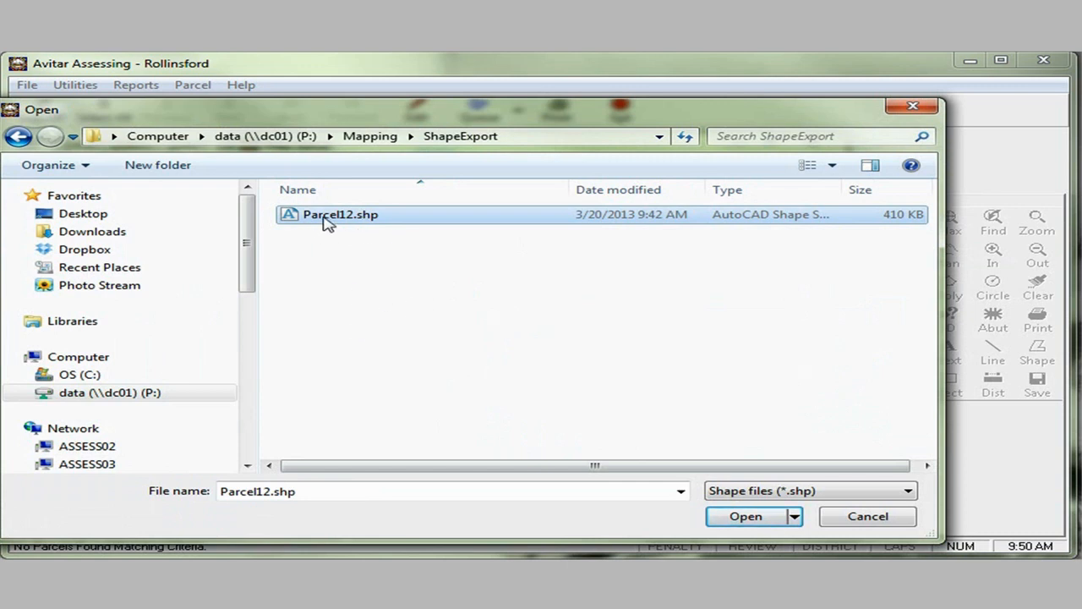
pyautogui.click(746, 516)
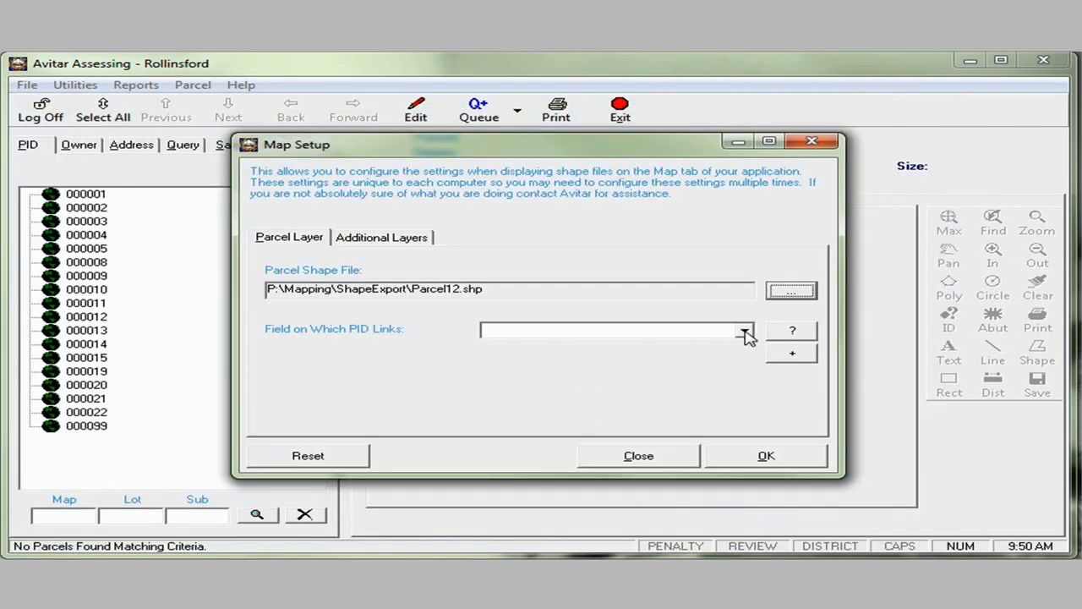
# - Link Parcel12.shp on the PID field, check its sample values, and save Map Setup
pyautogui.click(744, 331)
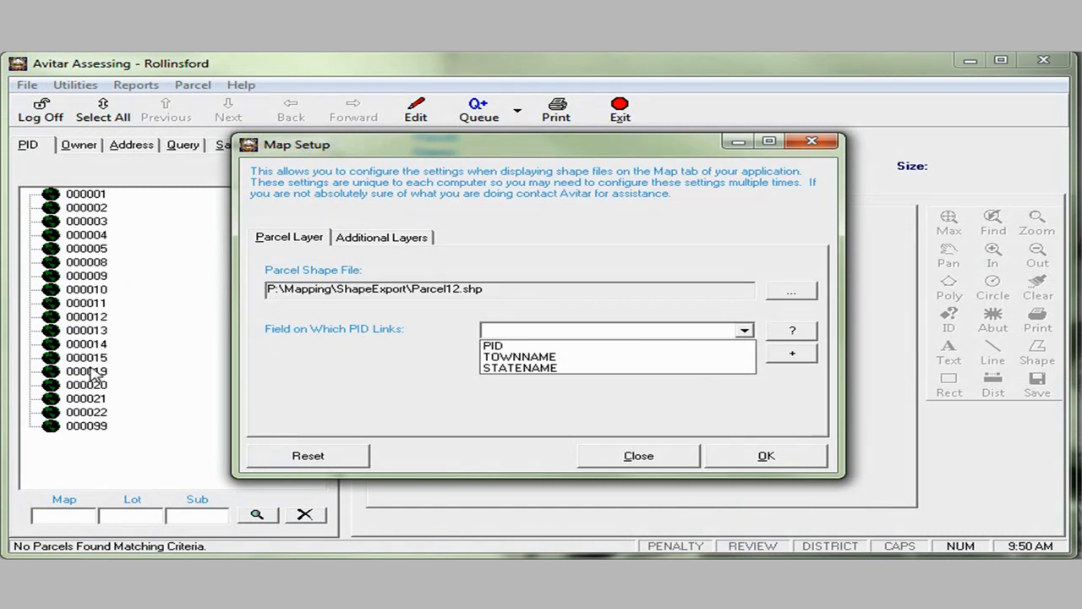
pyautogui.click(503, 350)
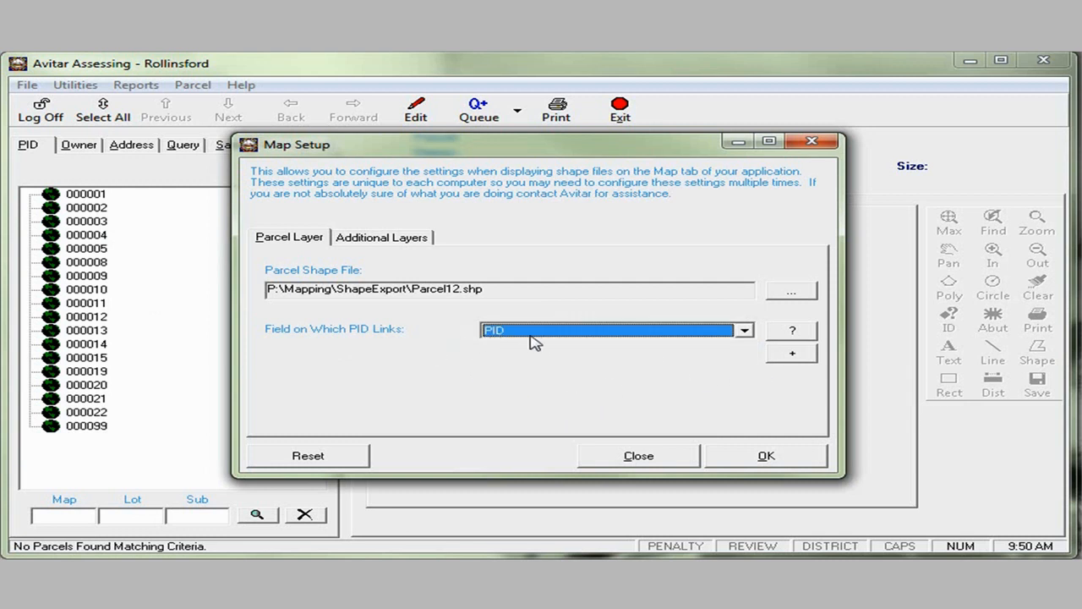
pyautogui.click(795, 335)
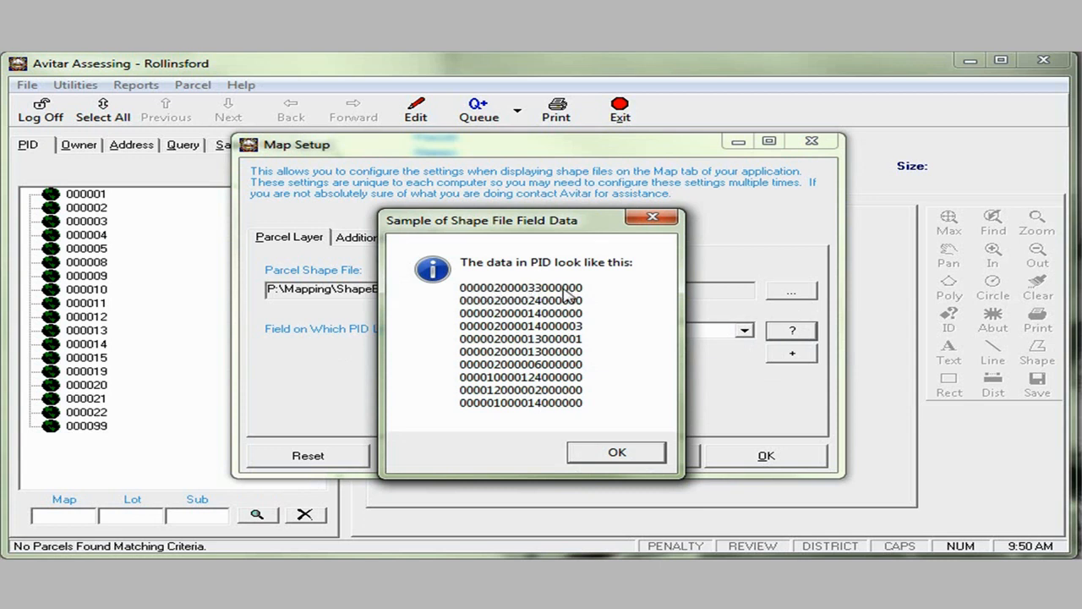
pyautogui.click(628, 457)
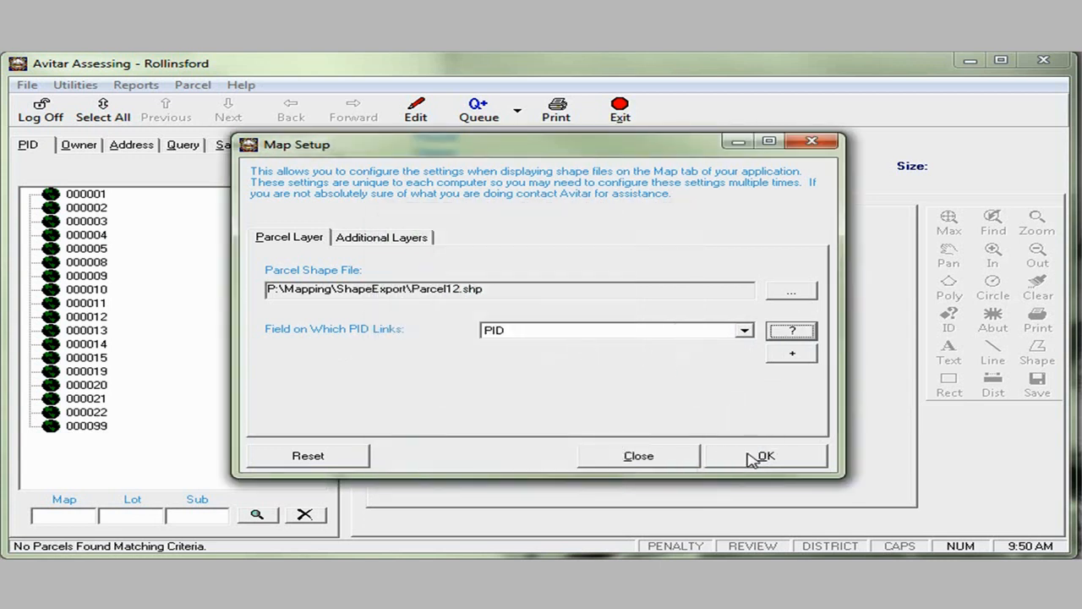
pyautogui.click(765, 457)
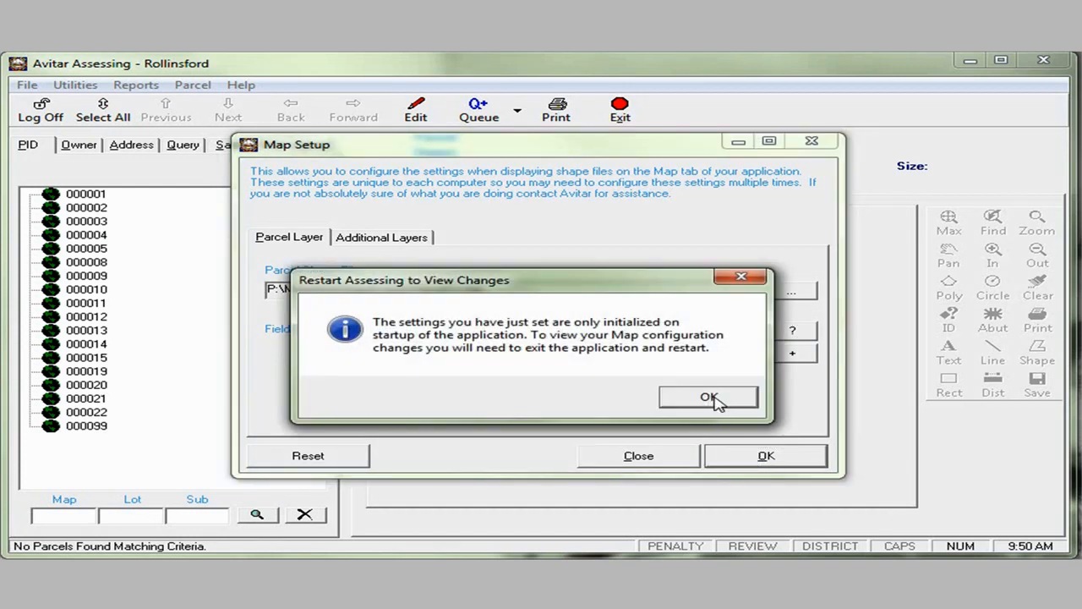
# - Close Map Setup, exit and relaunch Avitar, then view the Rollinsford parcel map on the Map tab
pyautogui.click(714, 399)
pyautogui.click(765, 456)
pyautogui.click(709, 396)
pyautogui.click(633, 457)
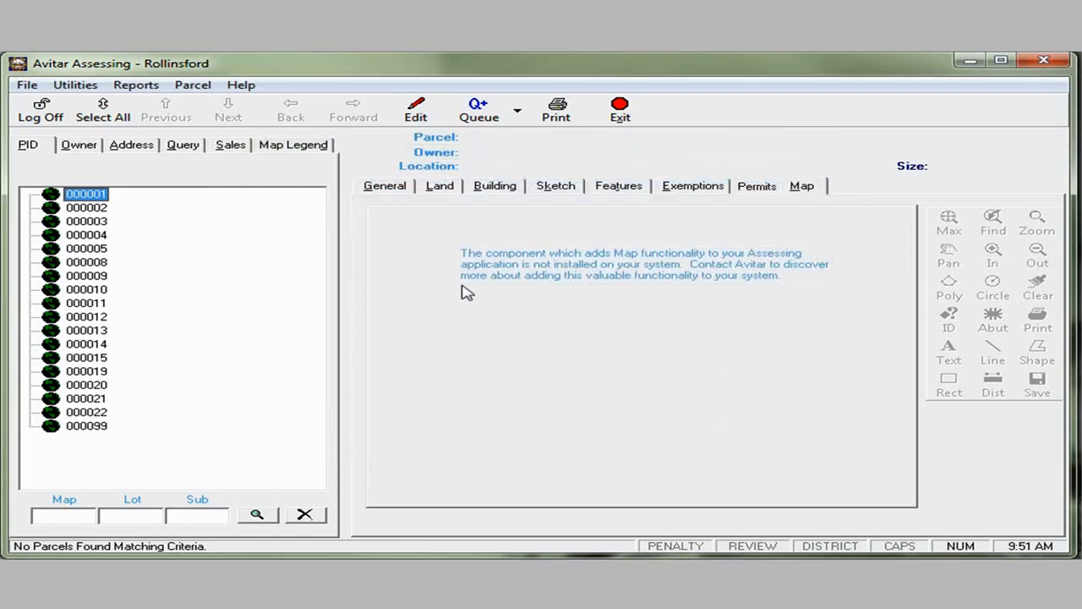
pyautogui.click(621, 108)
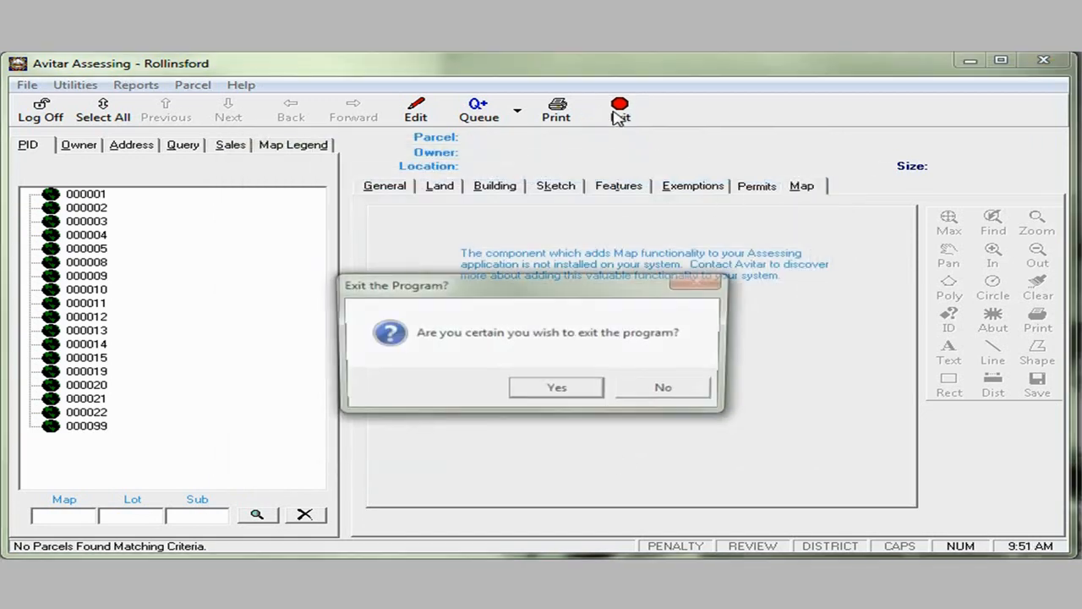
pyautogui.click(558, 389)
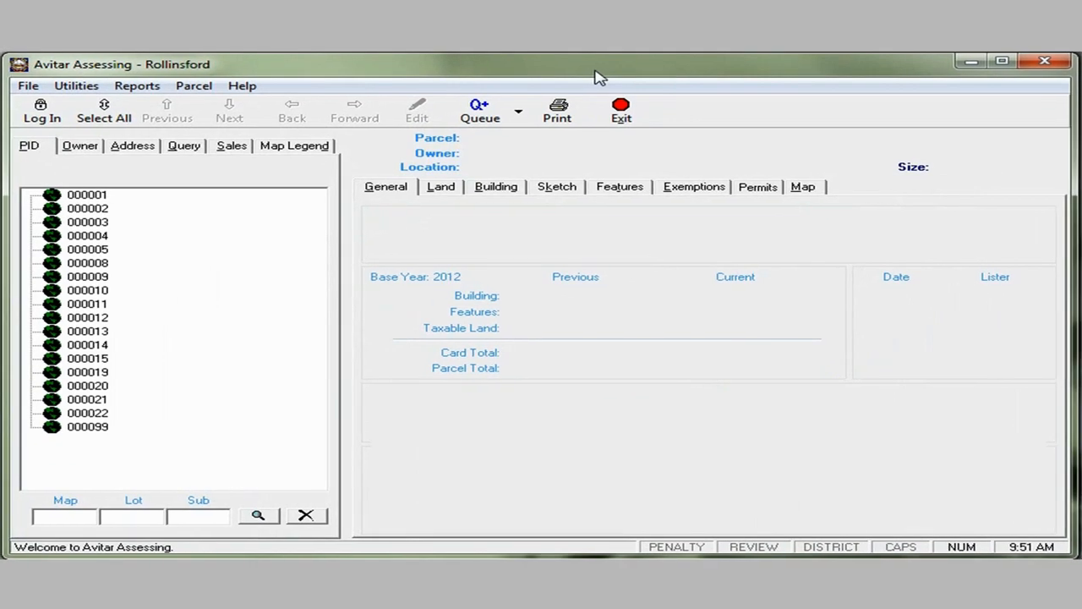
pyautogui.click(812, 189)
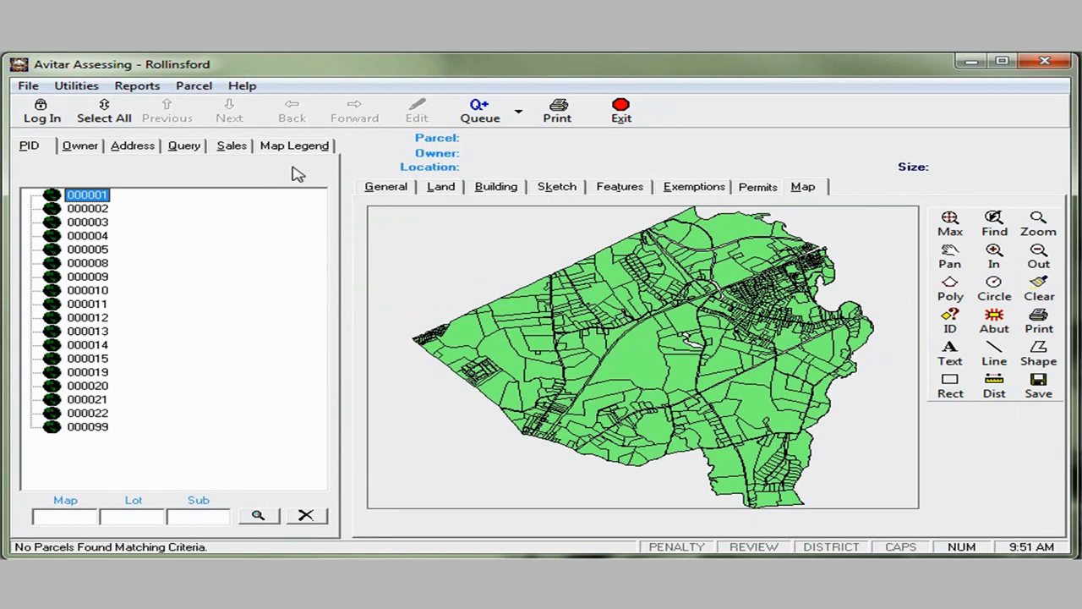
pyautogui.click(316, 150)
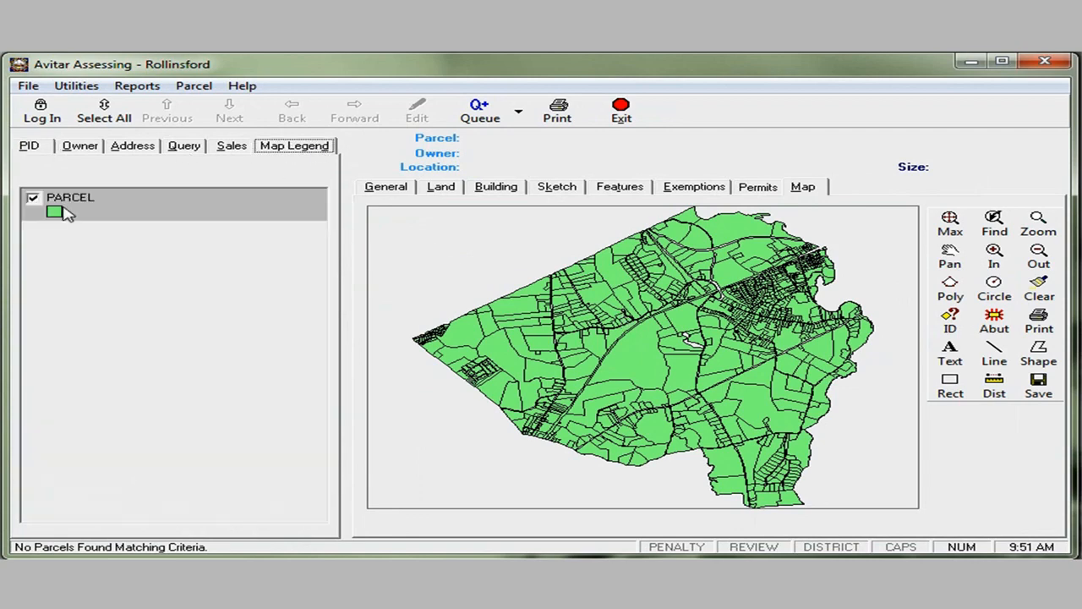
pyautogui.click(29, 147)
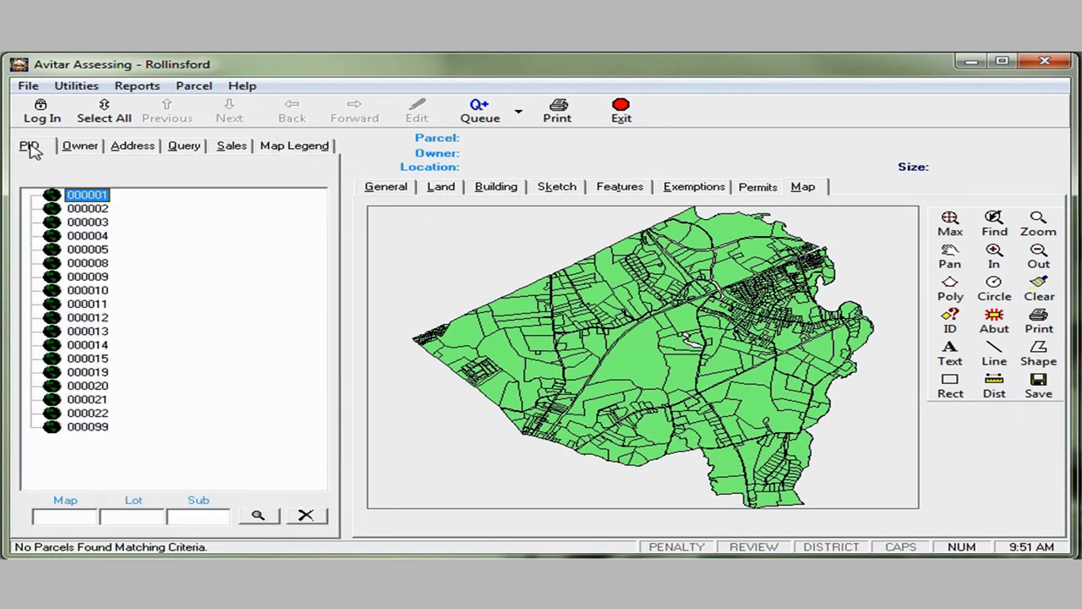
pyautogui.doubleClick(98, 277)
pyautogui.click(138, 291)
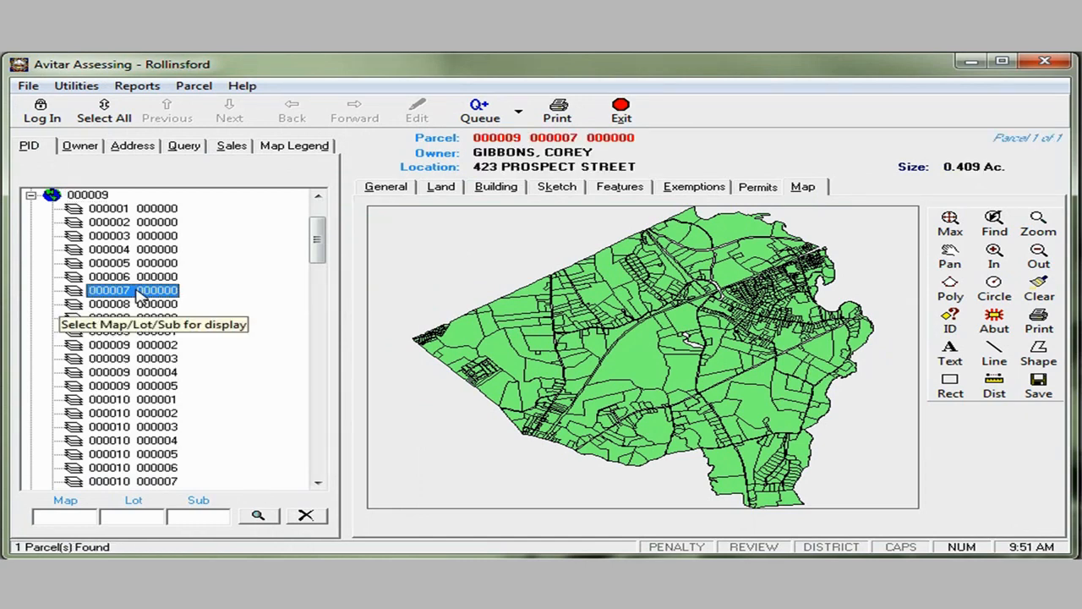
pyautogui.click(994, 223)
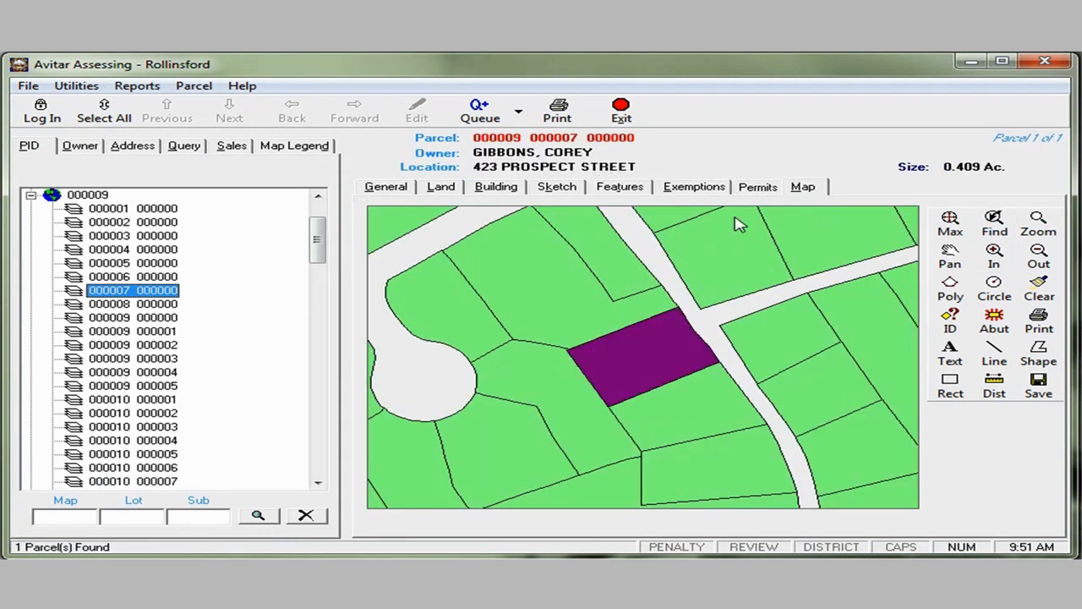
pyautogui.click(951, 322)
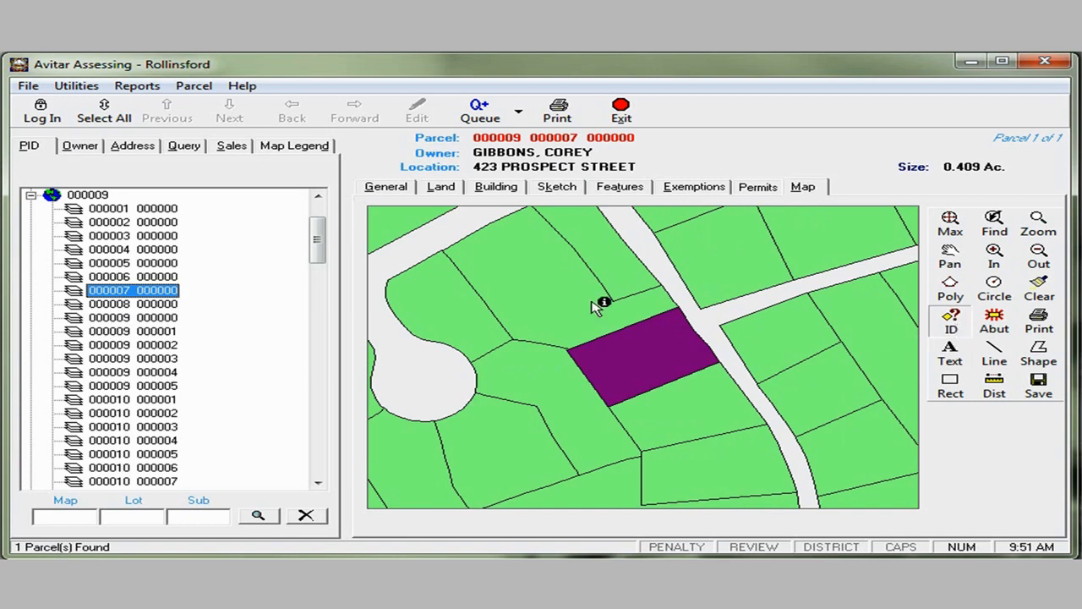
pyautogui.click(548, 298)
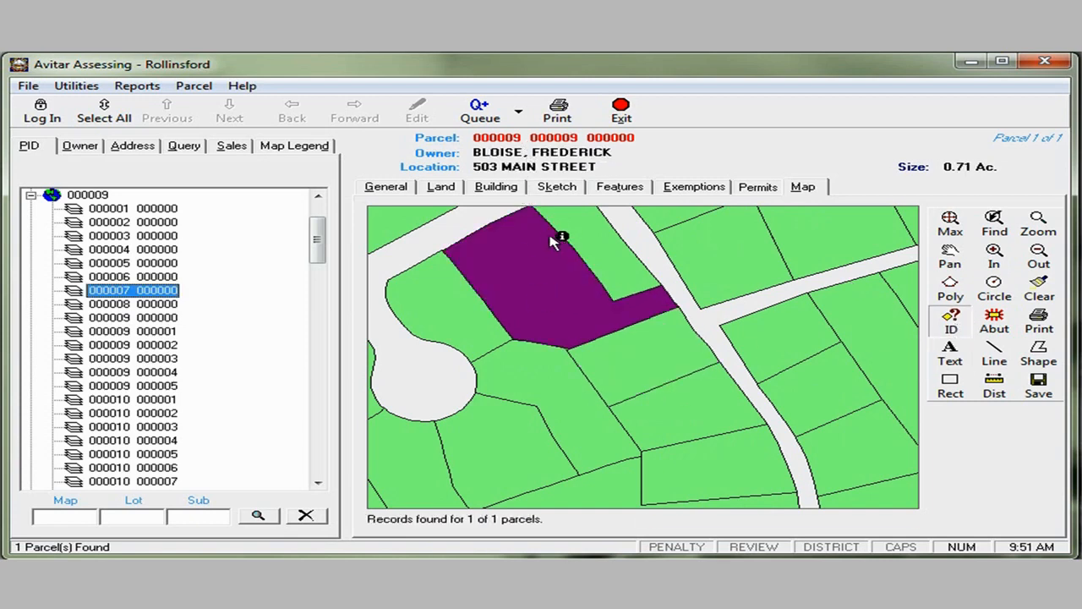
pyautogui.click(499, 189)
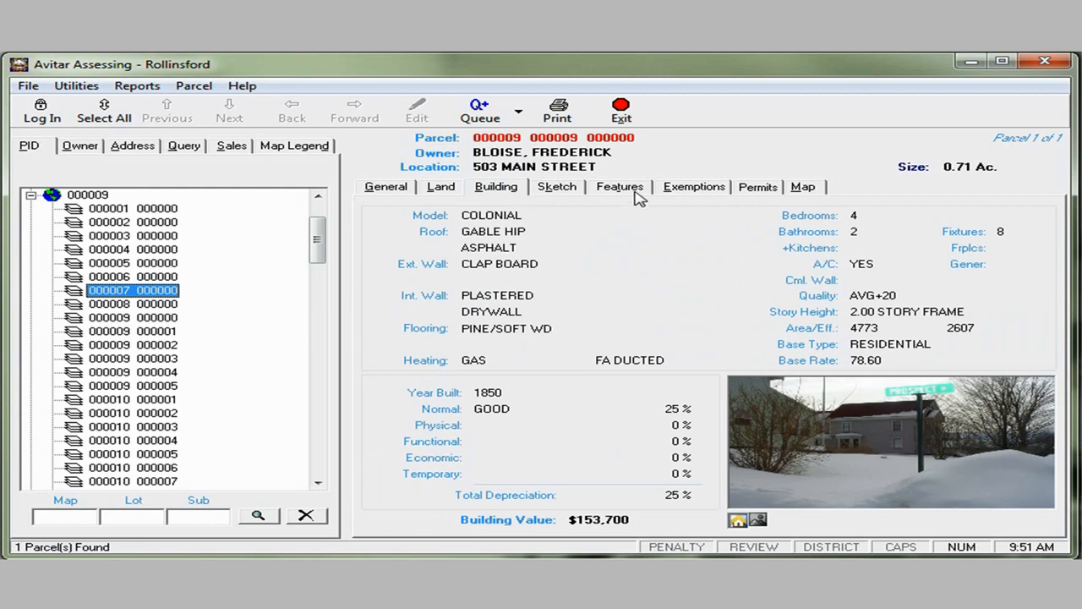
pyautogui.click(406, 192)
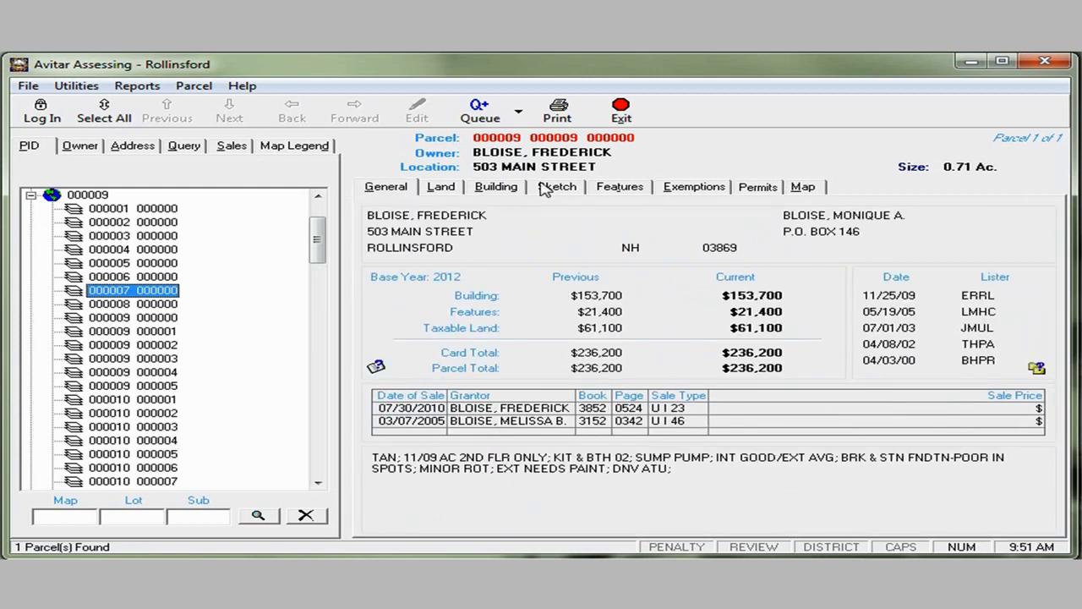
pyautogui.click(808, 191)
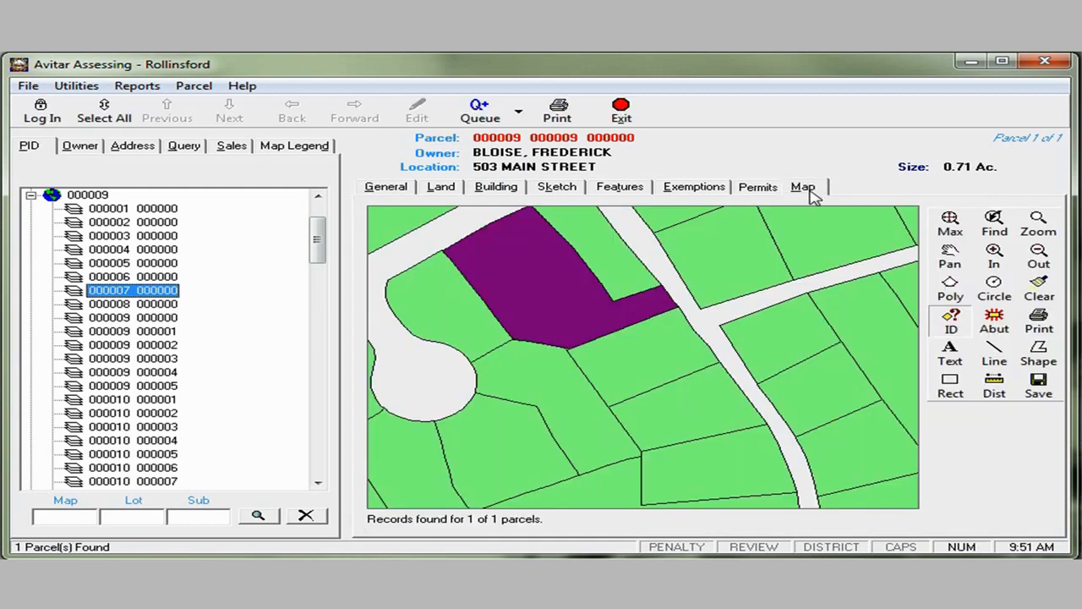
pyautogui.click(298, 146)
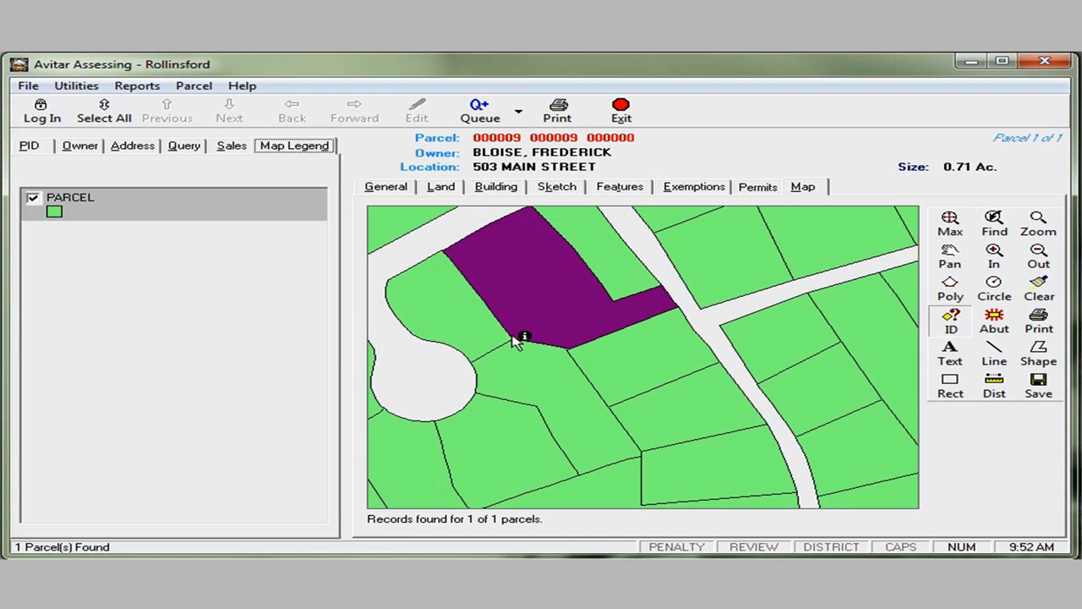
# - Refresh the PARCEL layer's map data and keep its existing symbol settings in the map legend
pyautogui.click(78, 203)
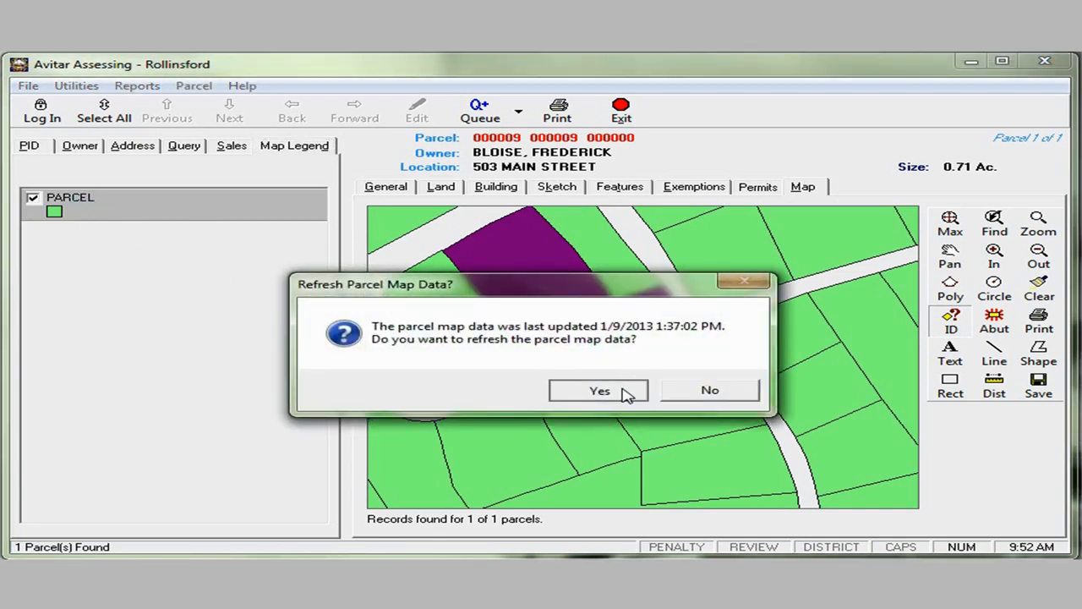
pyautogui.click(626, 394)
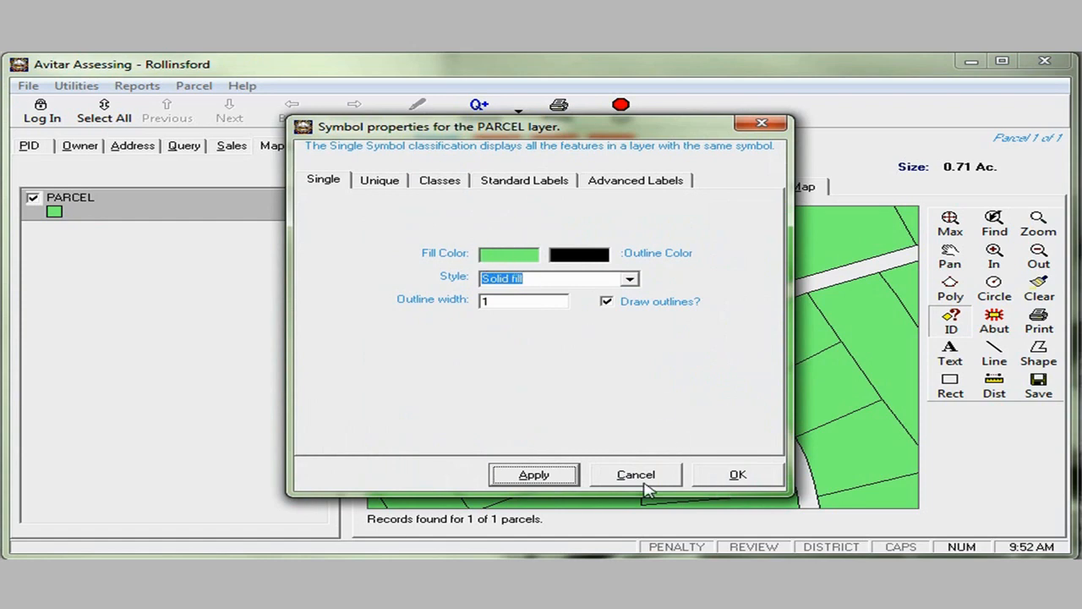
pyautogui.click(738, 474)
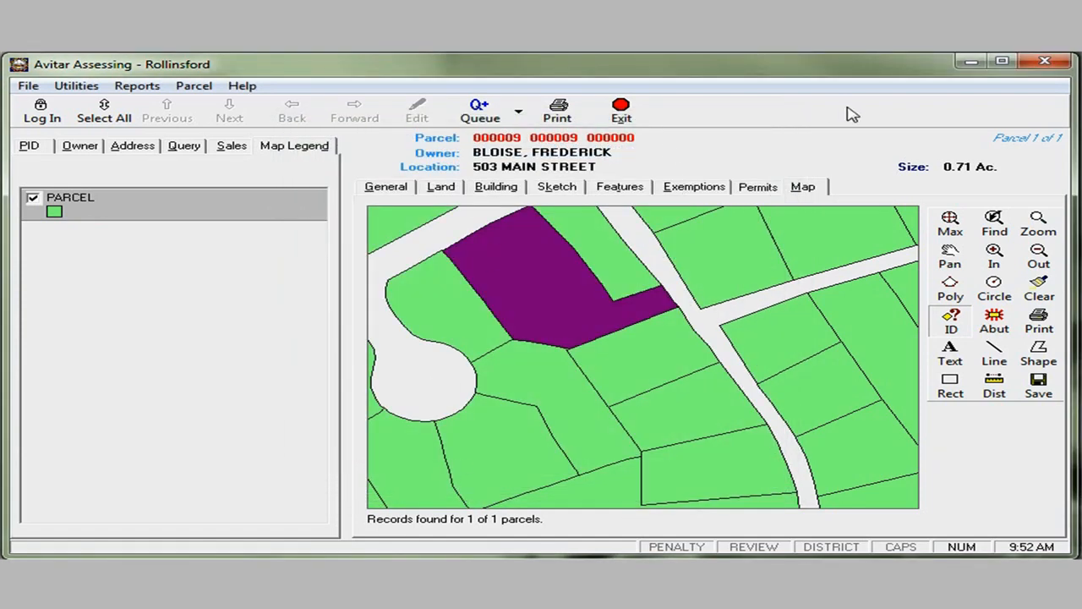